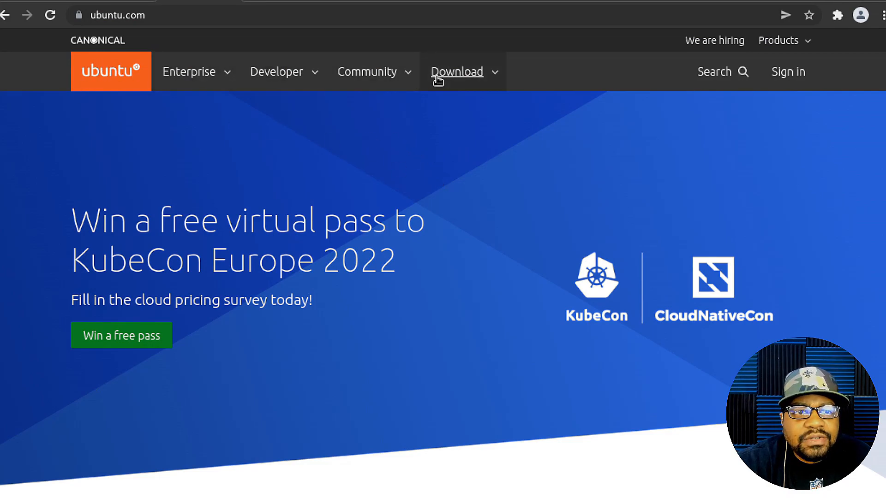
Open the Ubuntu Server download page and show Option 2, the manual server installation
click(495, 75)
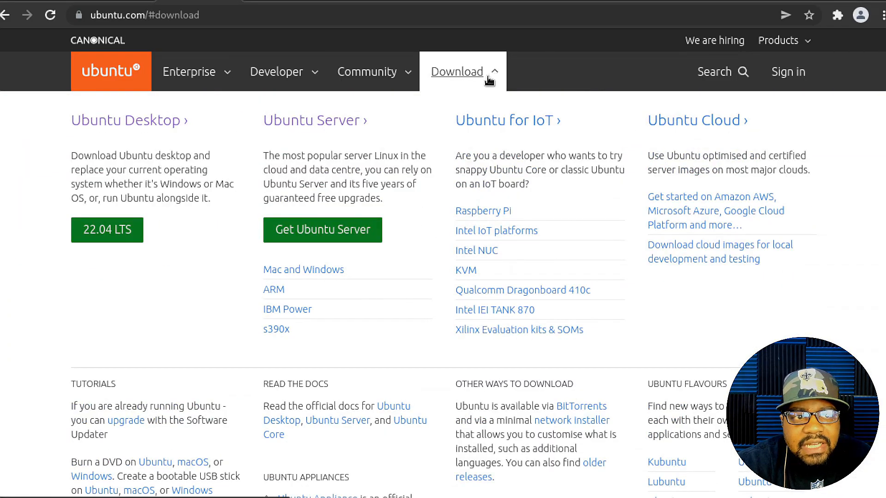
click(324, 126)
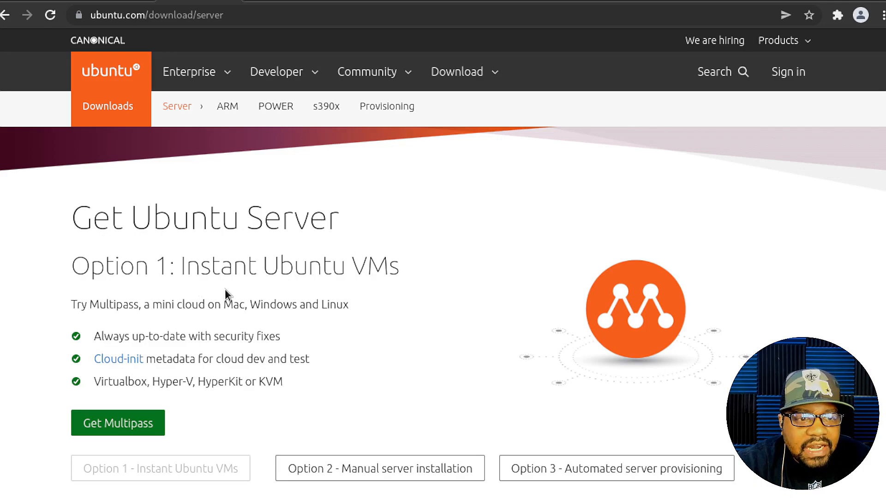
click(371, 474)
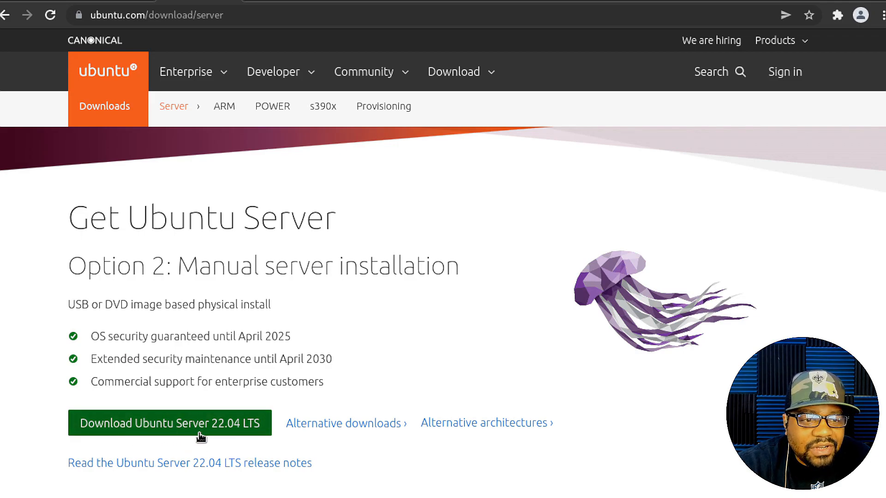
Review the alternative downloads and alternative architectures offered for Ubuntu Server, and return to the manual installation section
click(349, 425)
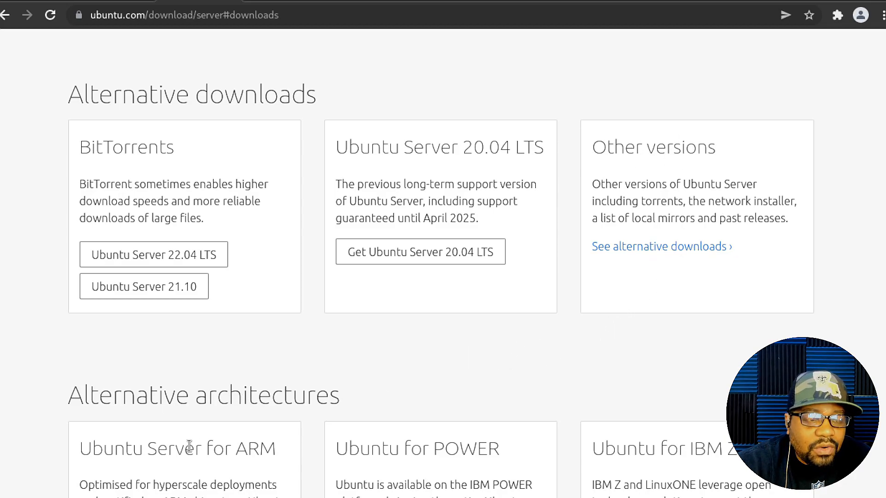
scroll(198, 415, down, 3)
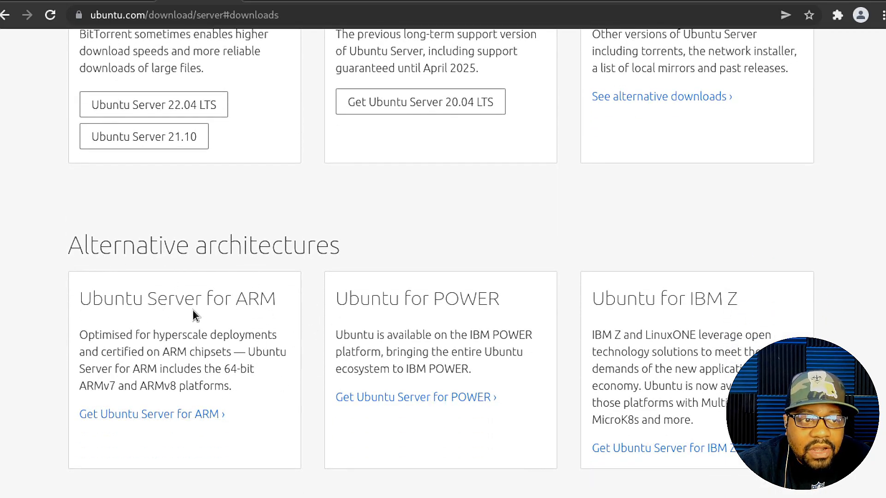
scroll(418, 330, up, 10)
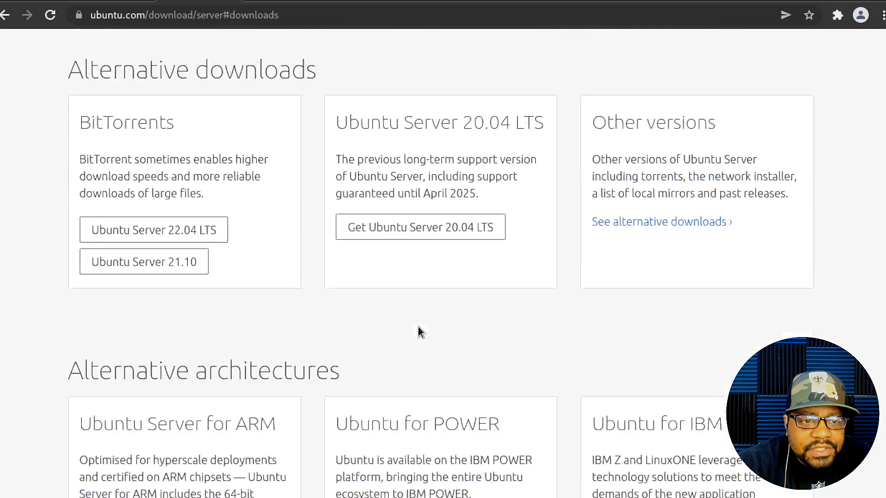
scroll(442, 325, up, 1)
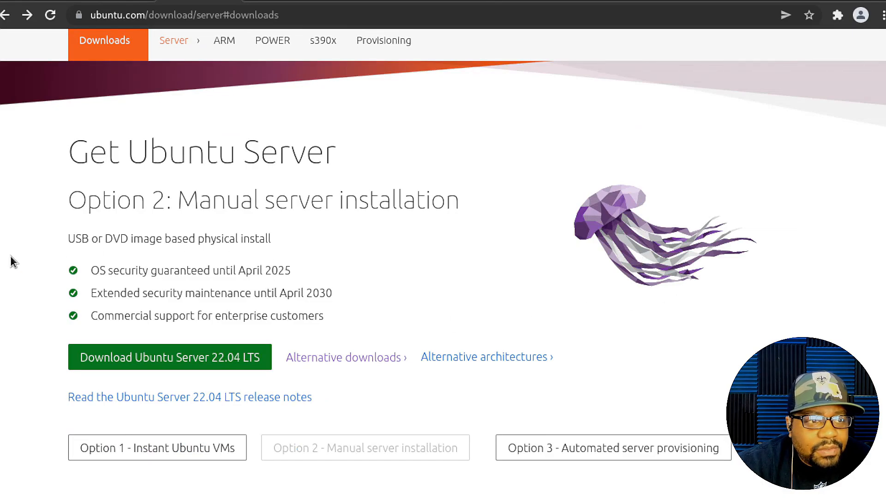
scroll(95, 282, up, 2)
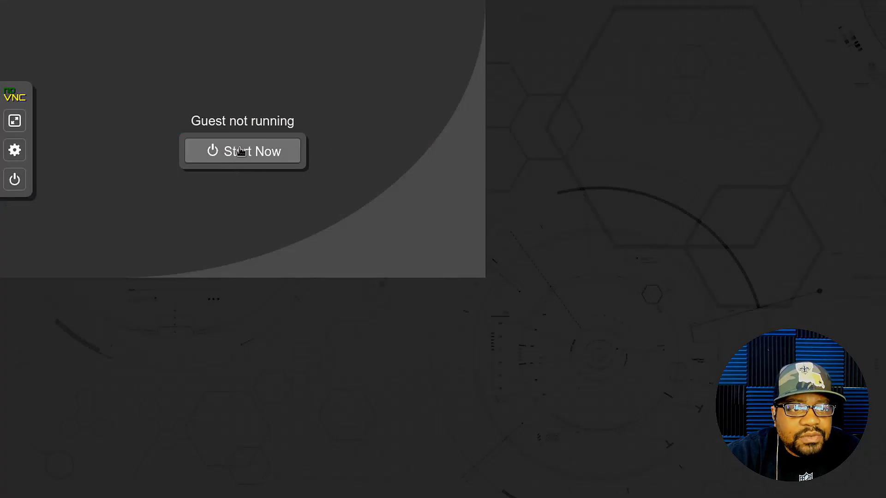
Start the virtual machine in the noVNC console and boot the Try or Install Ubuntu Server entry
click(241, 152)
click(353, 64)
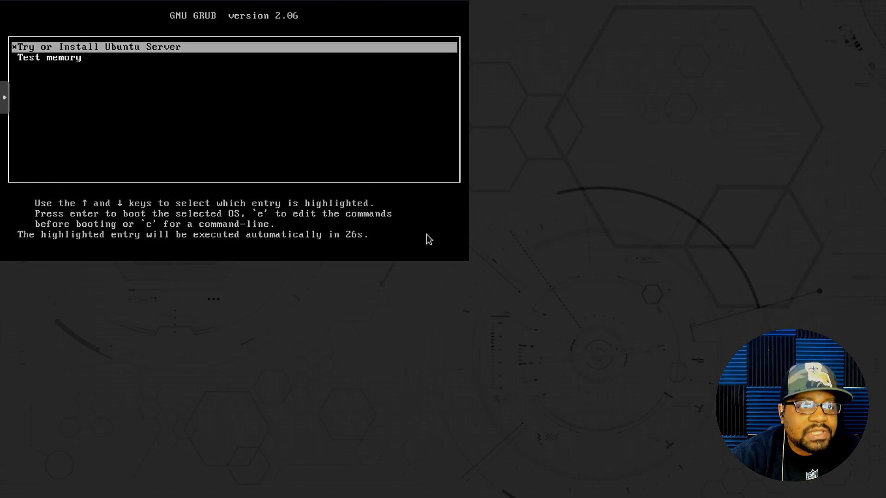
key(Down)
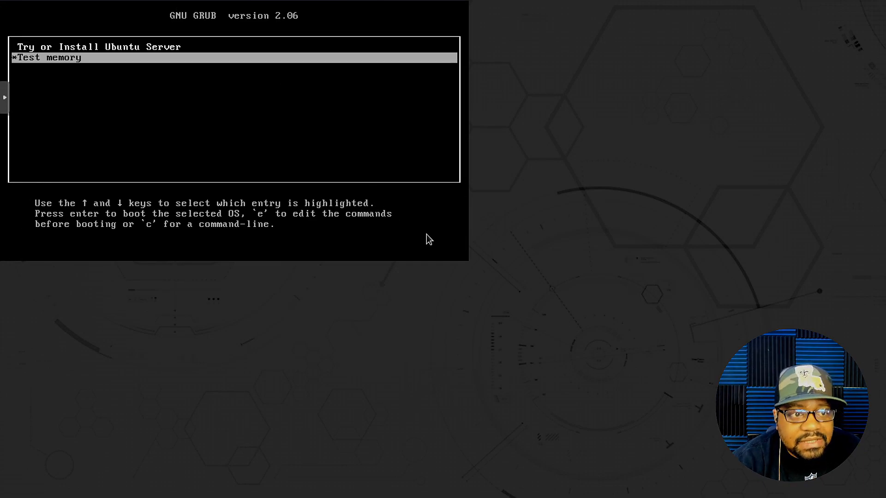
key(Up)
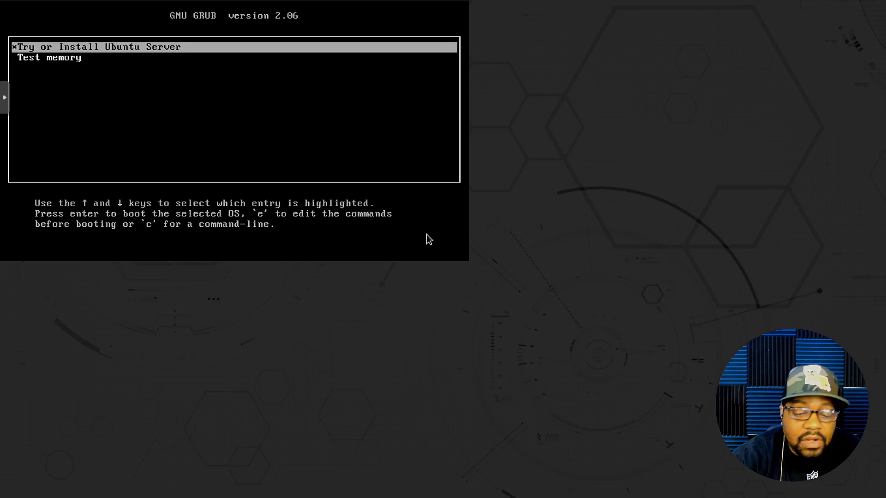
key(Return)
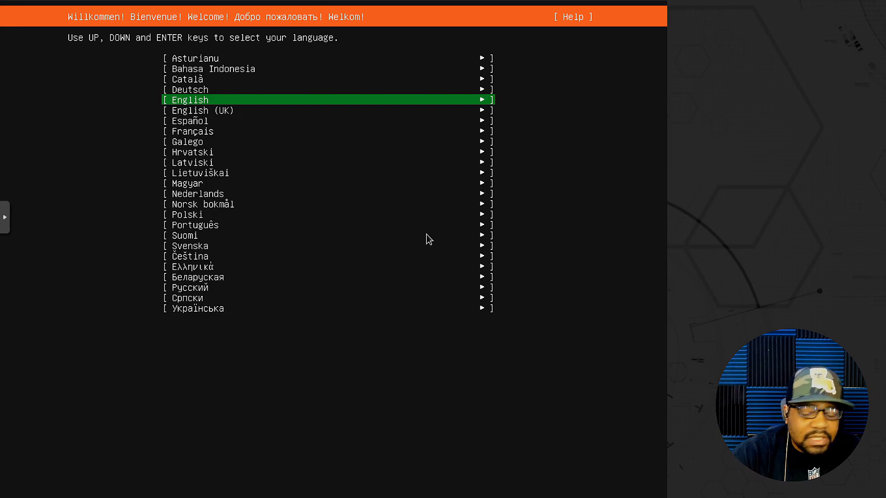
Configure the installer for English with the English (US) keyboard layout and the standard Ubuntu Server base
key(Return)
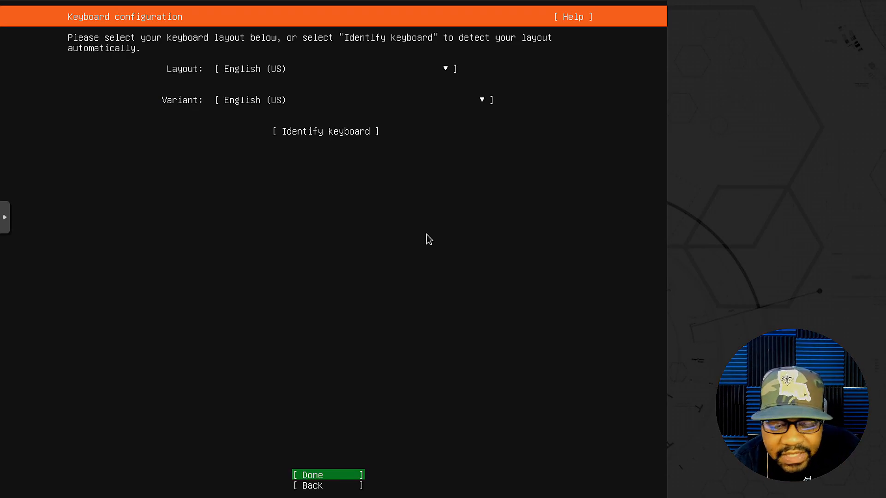
key(Return)
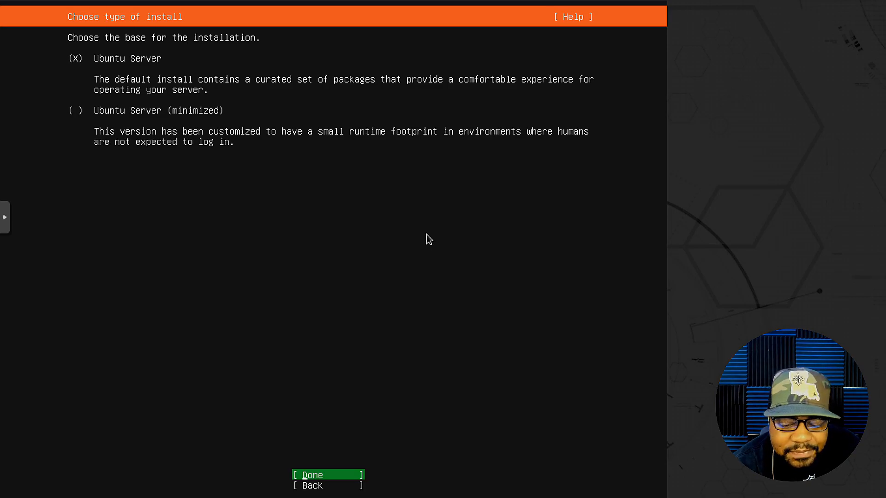
key(Return)
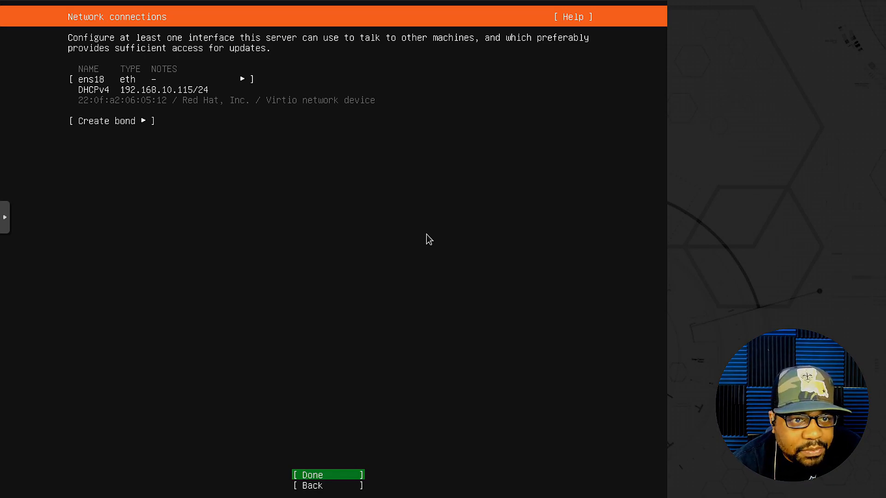
Accept the default network settings: DHCPv4 on ens18, no proxy address, and the us.archive.ubuntu.com mirror
key(Return)
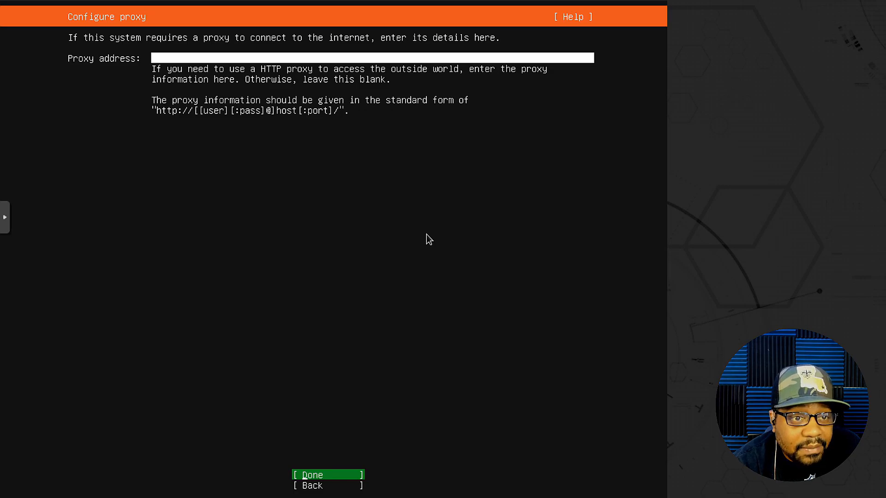
key(Return)
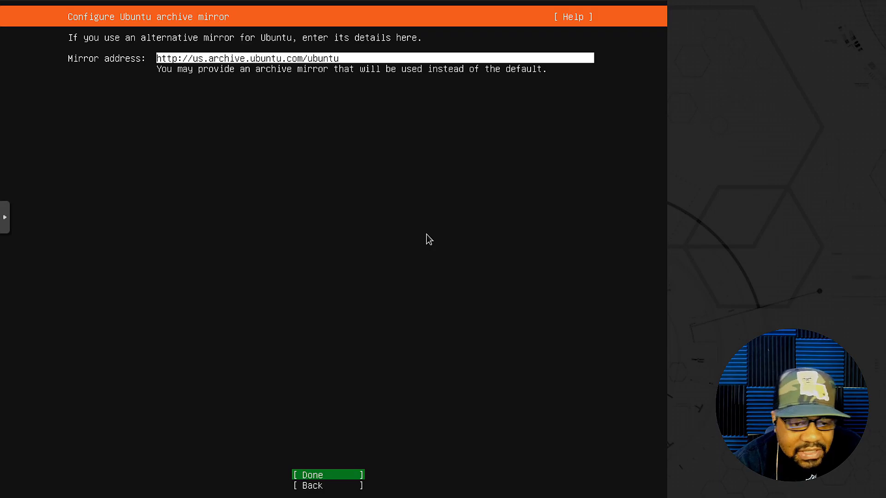
key(Return)
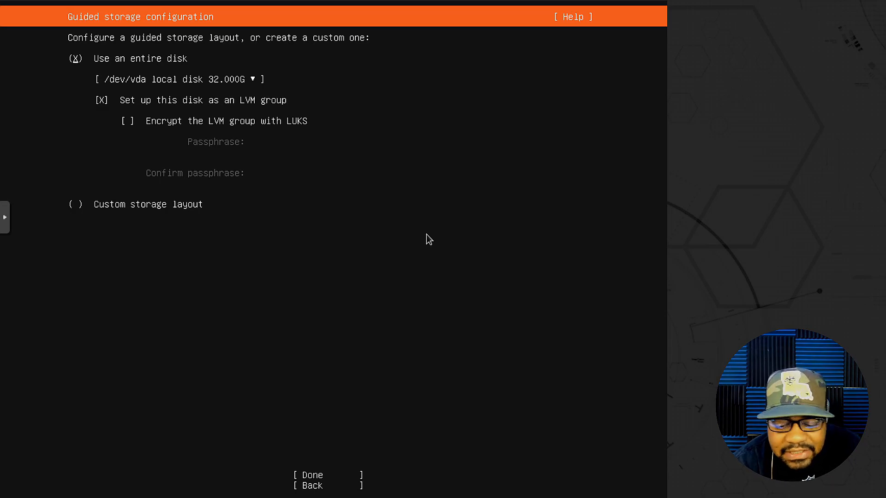
Choose the guided layout using the entire /dev/vda disk as an LVM group without LUKS encryption
key(Tab)
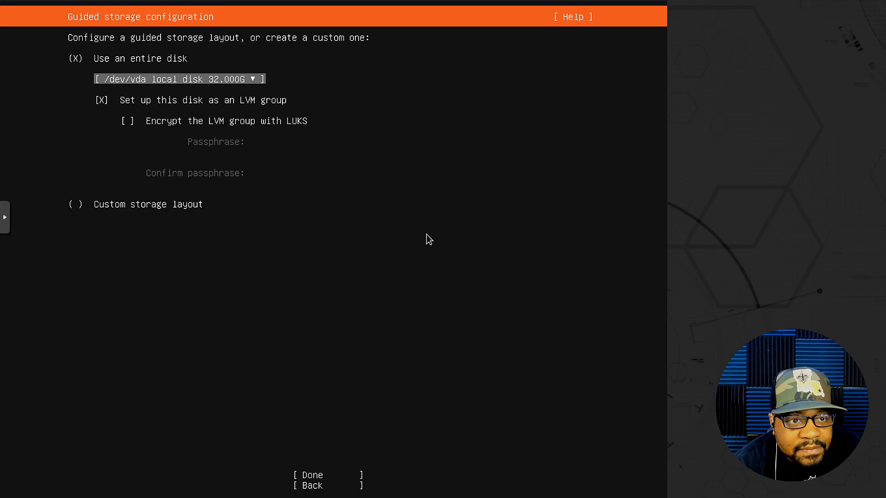
key(Tab)
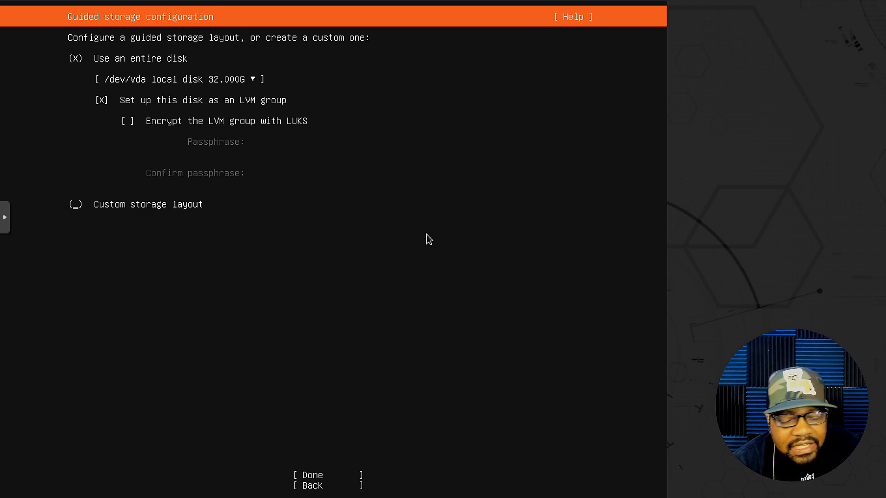
key(Tab)
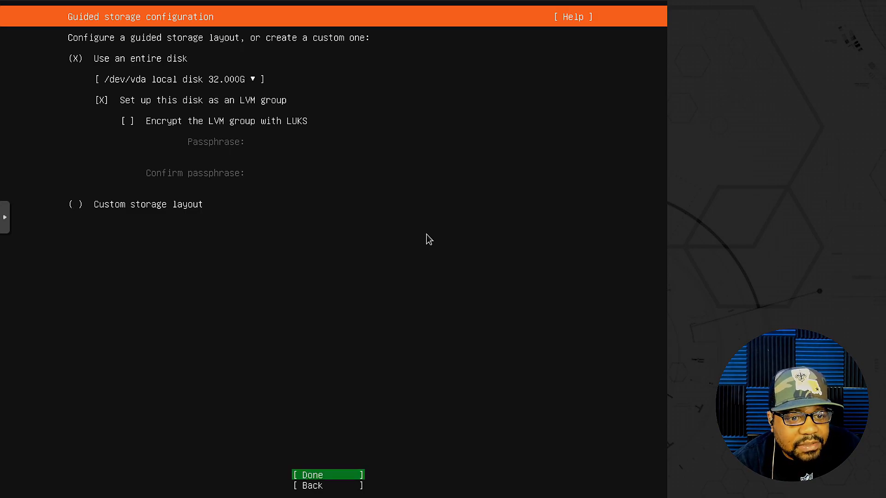
key(Return)
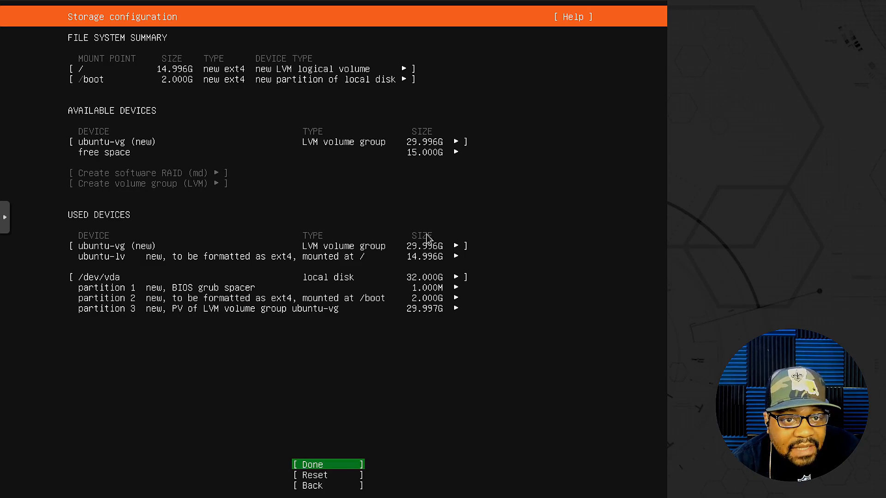
Accept the proposed storage configuration and confirm the destructive action to begin the installation
key(Down)
key(Down)
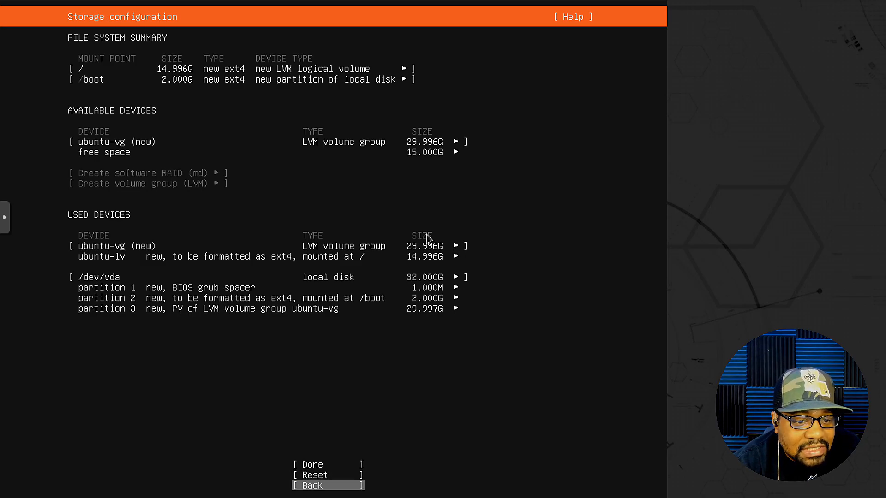
key(Up)
key(Up)
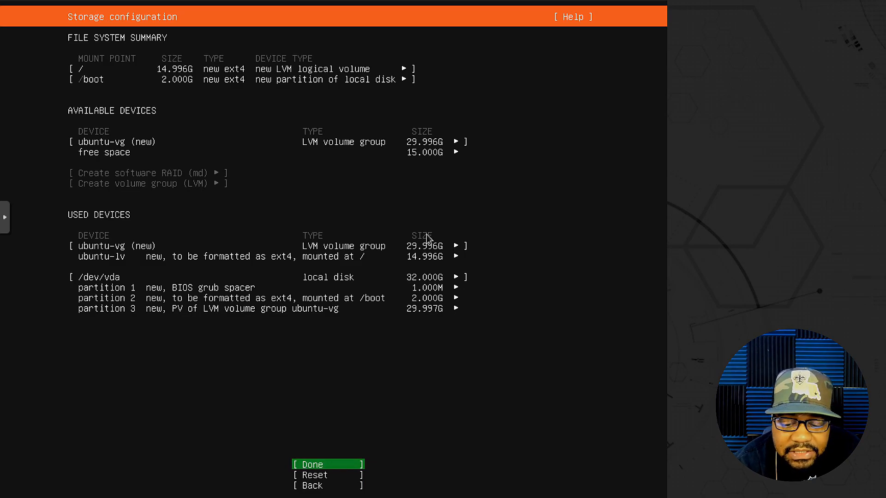
key(Return)
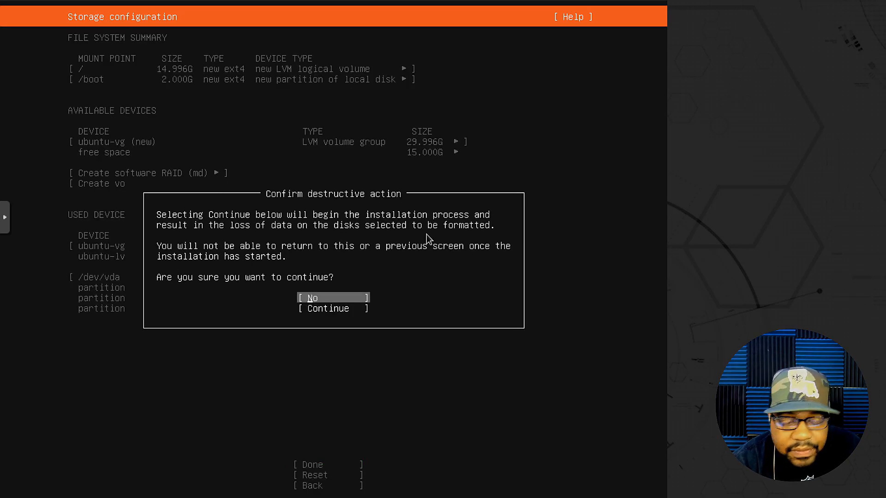
key(Down)
key(Return)
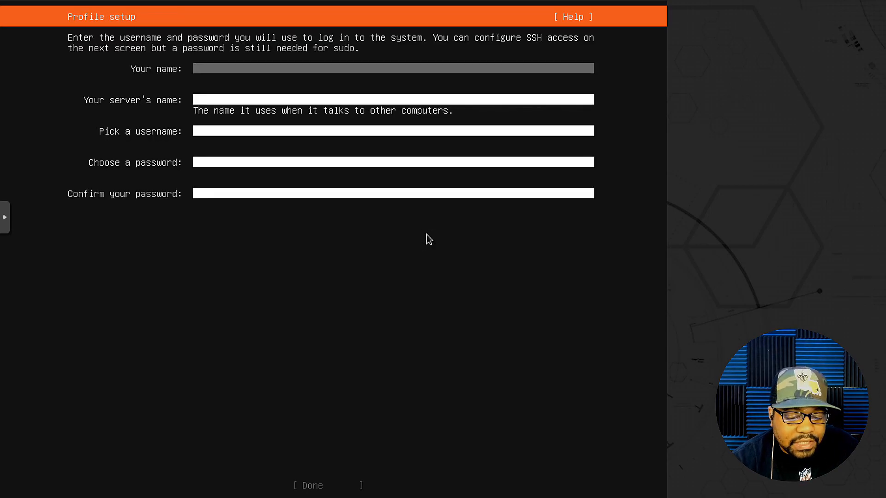
Fill in the profile with the user's name, the server name ubs22, and a username
text(josh)
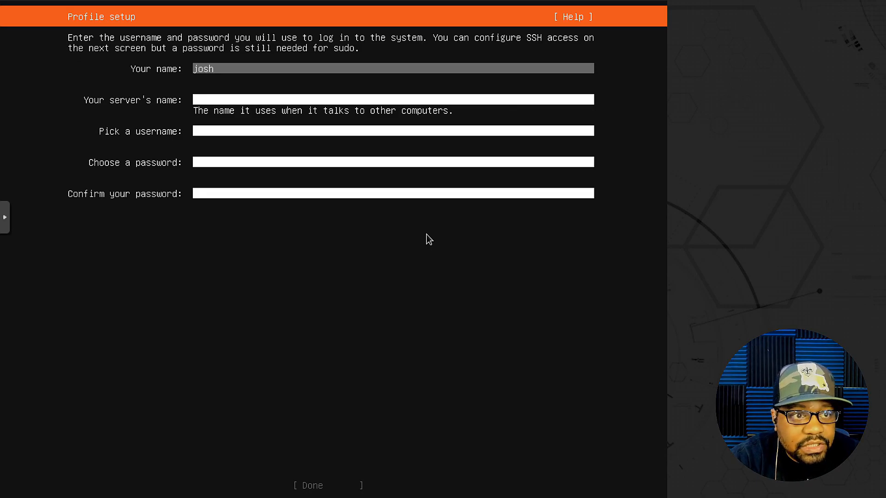
key(Tab)
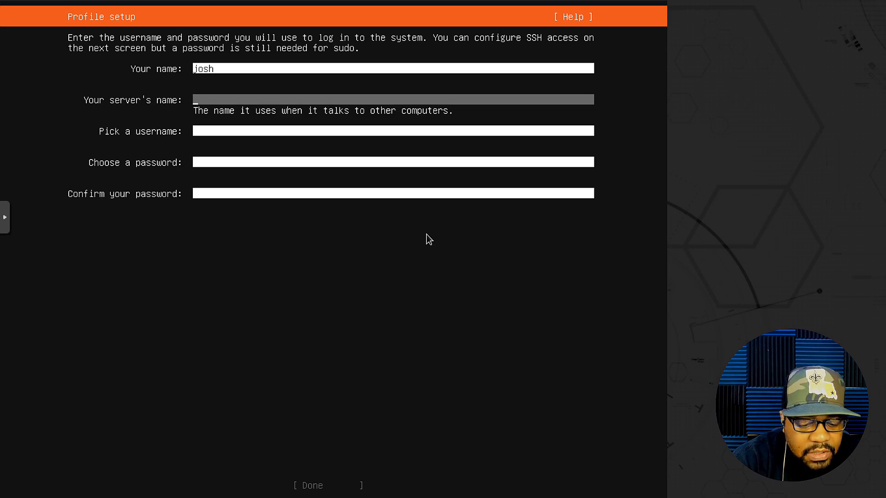
text(bs22)
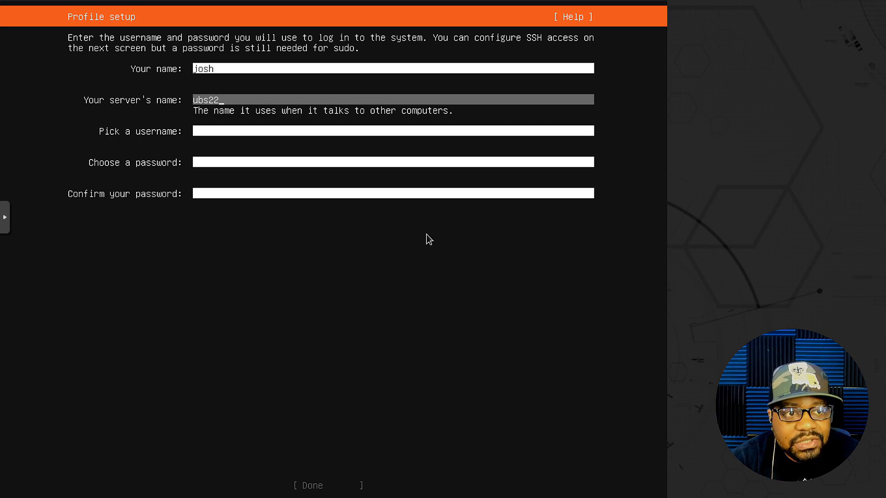
key(Tab)
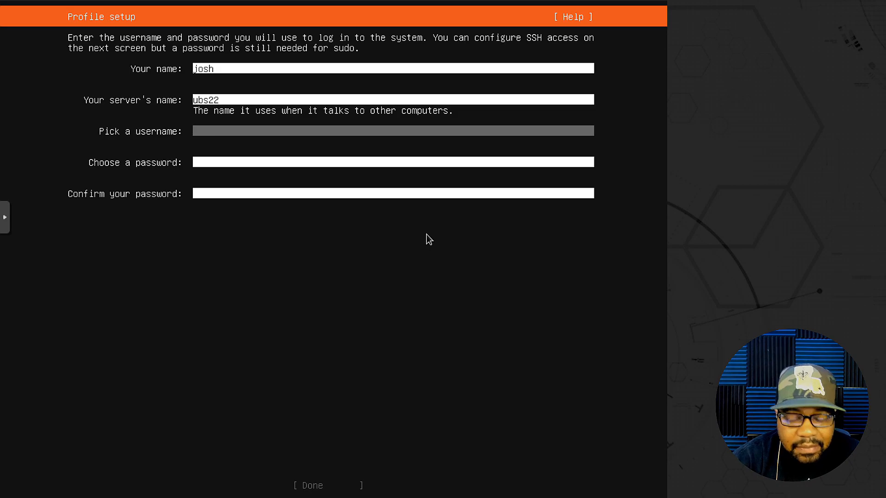
text(josh)
key(Tab)
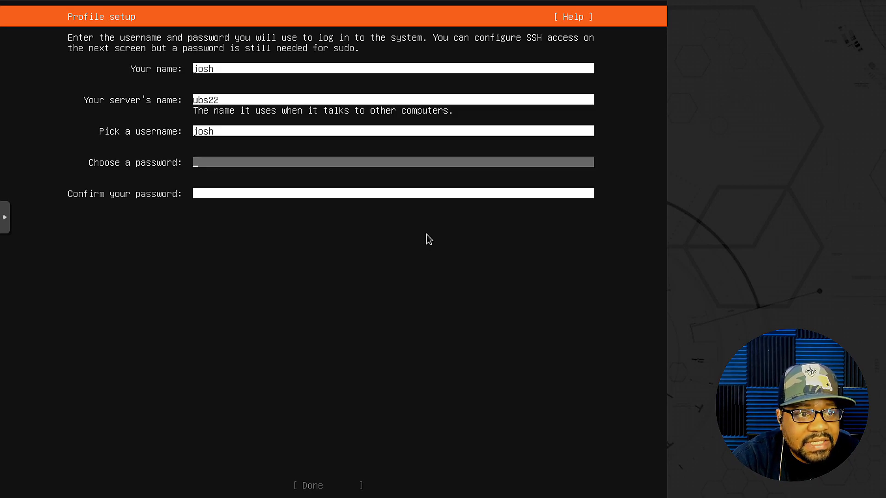
Enter and confirm the account password, and submit the profile setup
text(*********)
key(Tab)
text(*********)
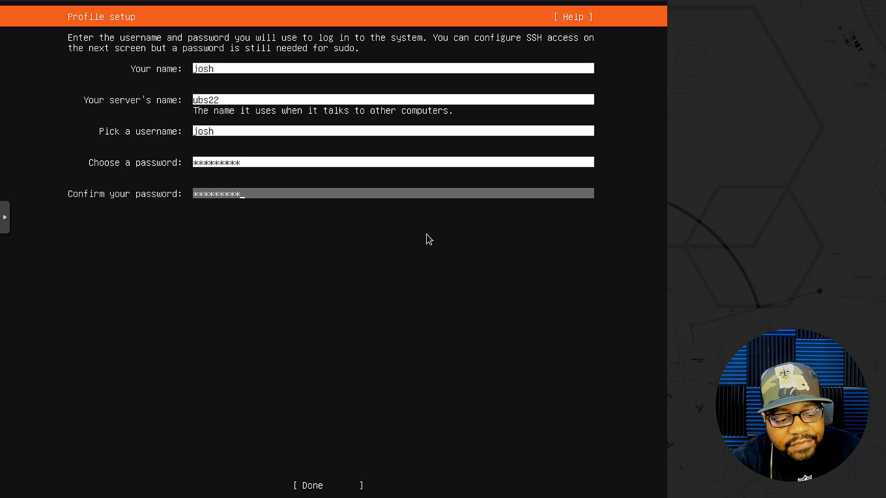
key(Tab)
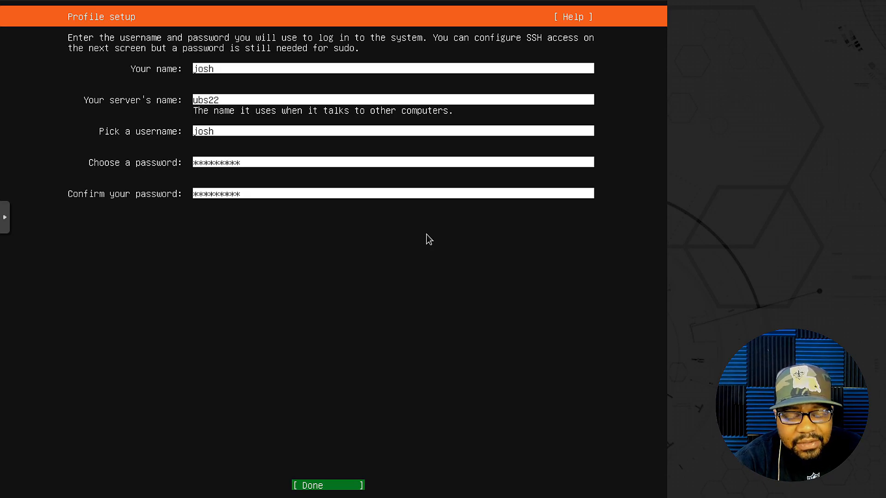
key(Return)
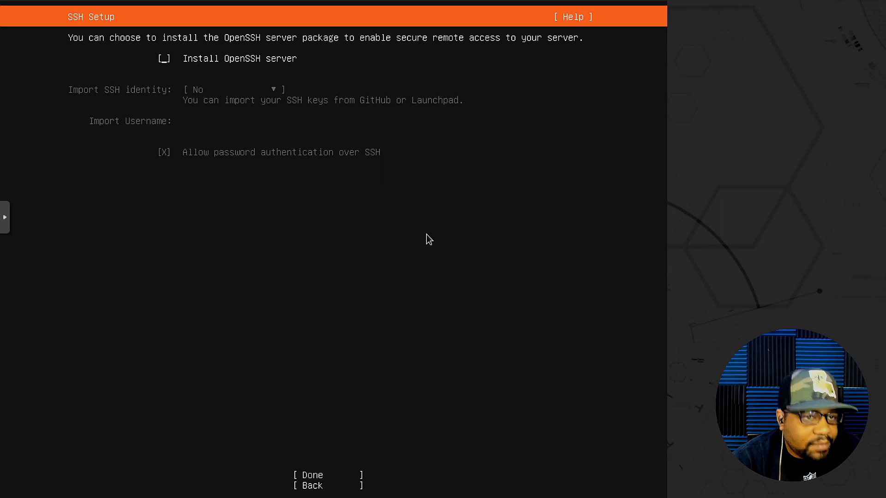
Enable installation of the OpenSSH server without importing an SSH identity, and submit the SSH setup
key(space)
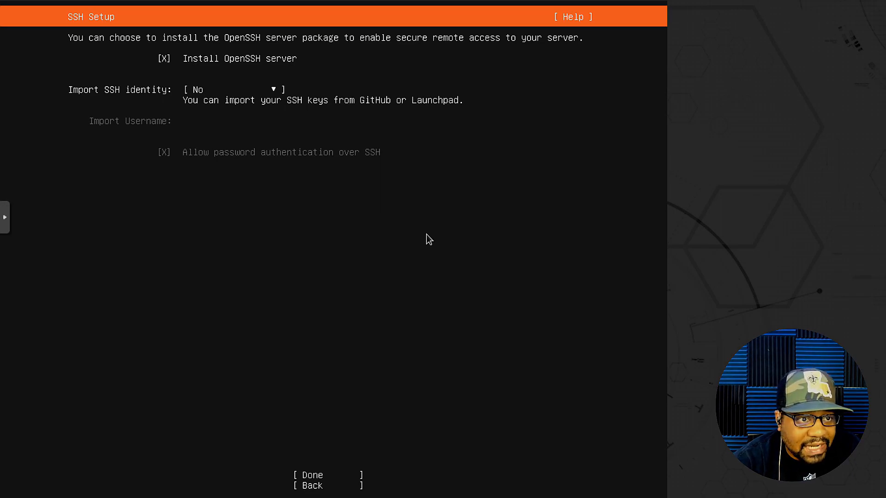
key(Tab)
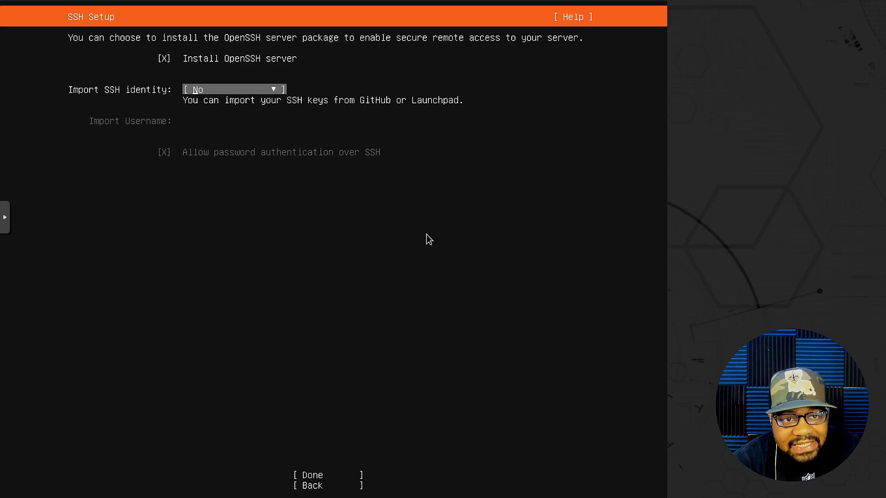
key(Tab)
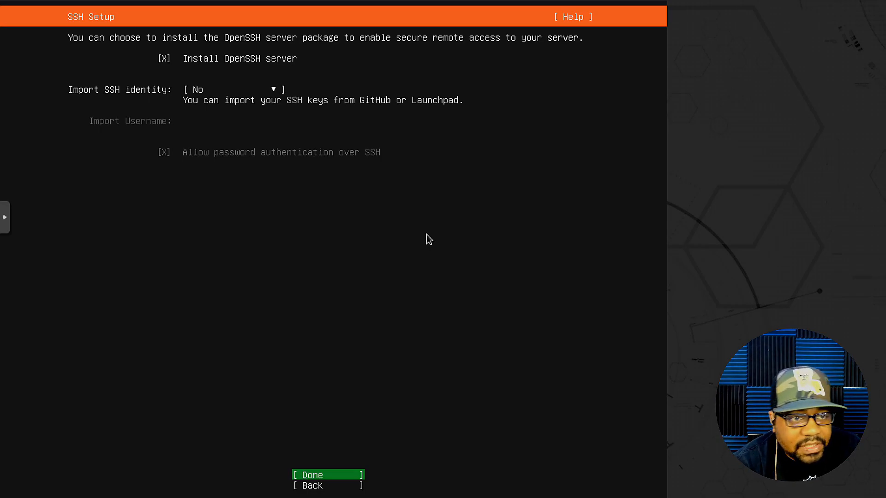
key(Return)
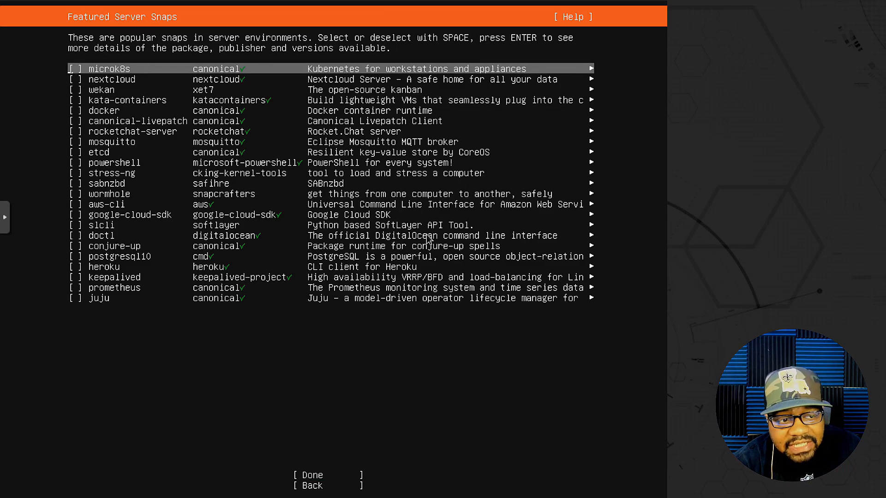
Look through the featured server snaps, including nextcloud, docker, mosquitto, etcd, heroku and keepalived, with their publishers and descriptions
key(Down)
key(Down)
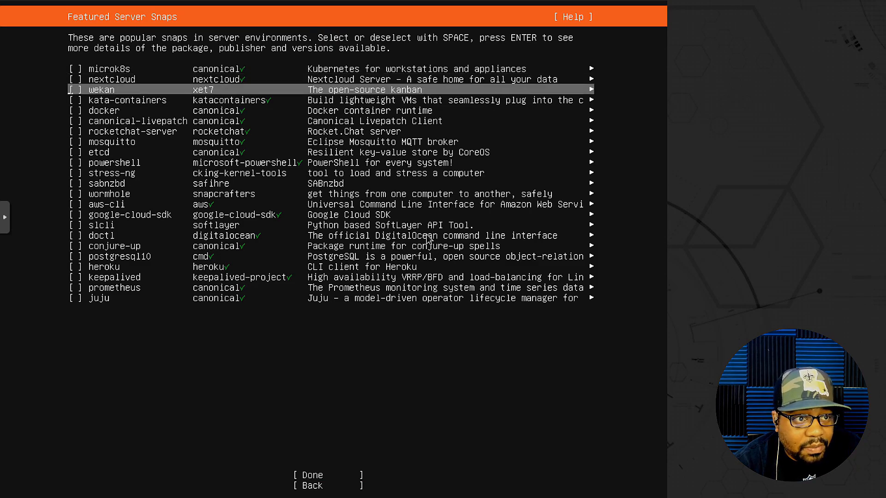
key(Up)
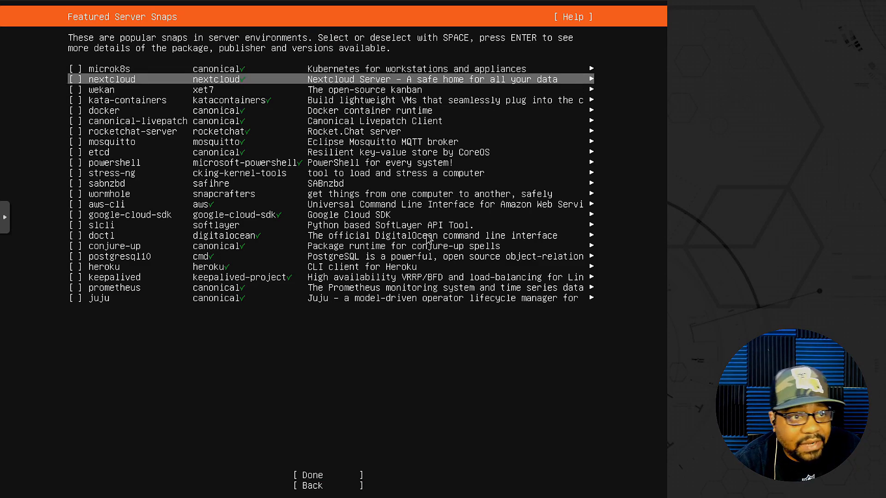
key(Down)
key(Down)
key(Down)
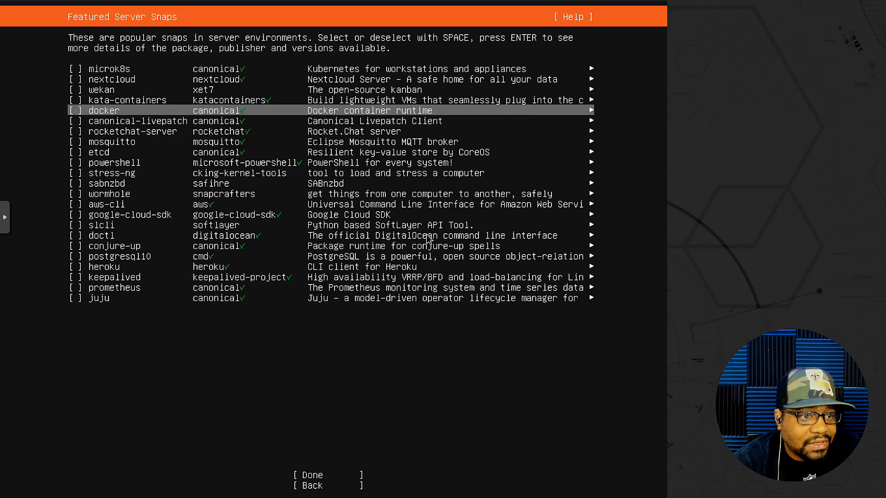
key(Down)
key(Down)
key(Down)
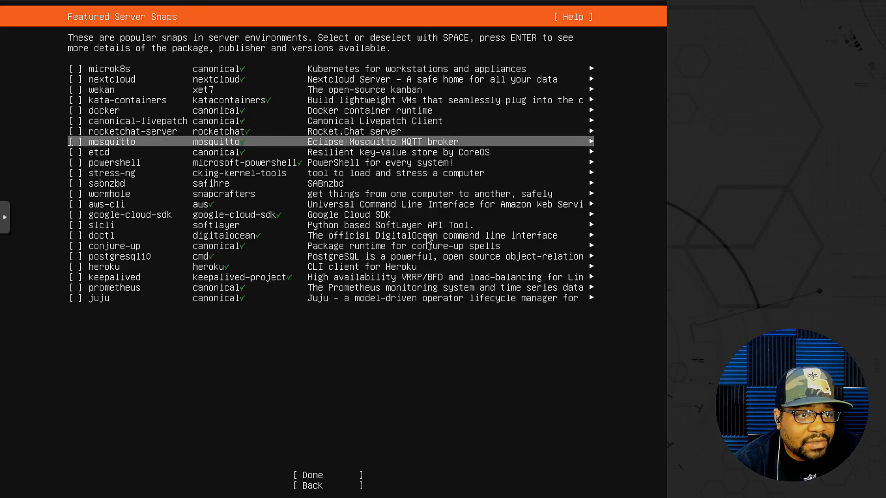
key(Down)
key(Down)
key(Down)
key(Down)
key(Down)
key(Down)
key(Down)
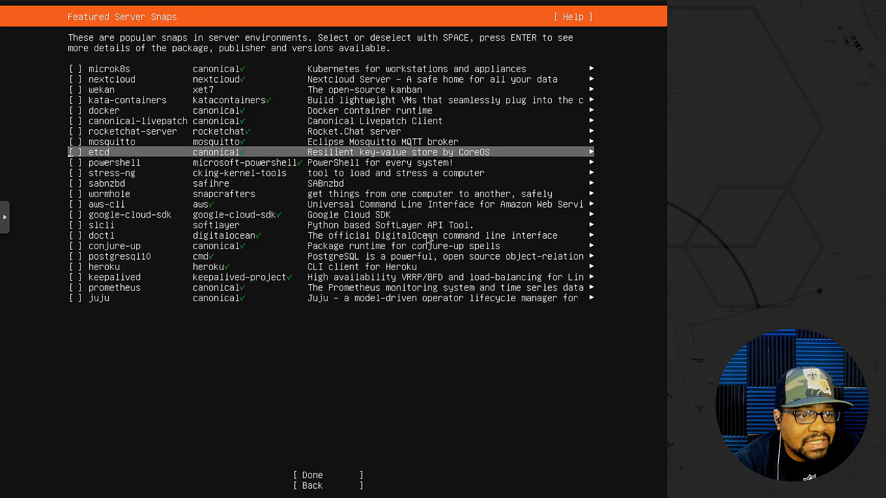
key(Up)
key(Up)
key(Down)
key(Down)
key(Down)
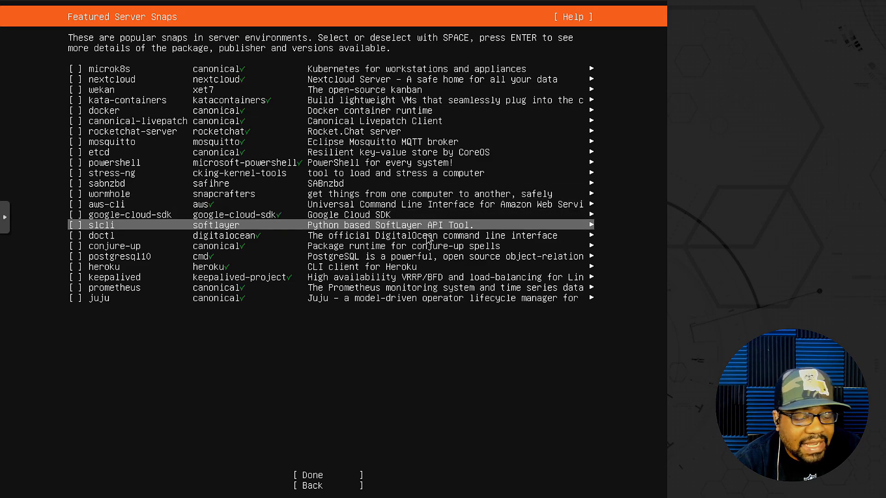
key(Down)
key(Down)
key(Down)
key(Down)
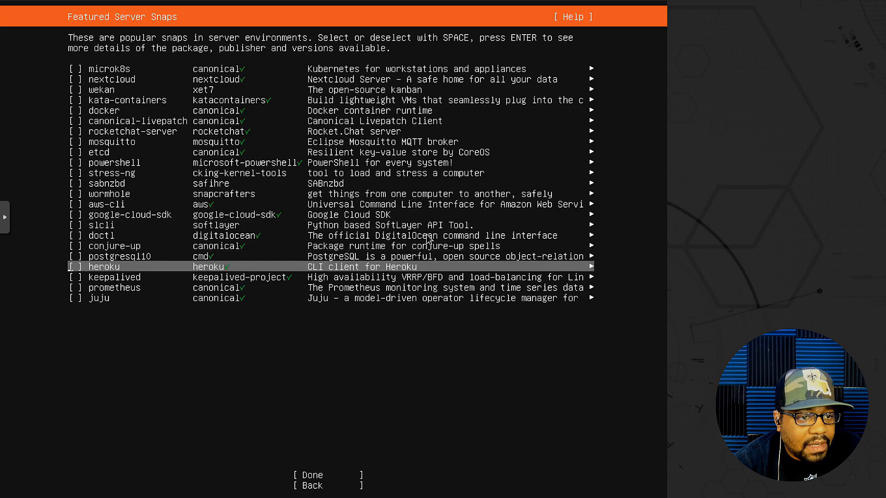
key(Up)
key(Down)
key(Down)
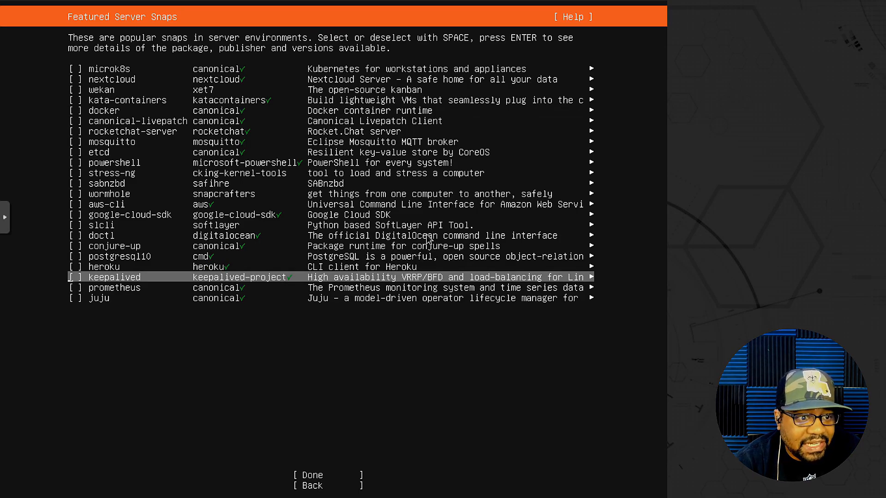
Finish the featured snaps selection without choosing any snap and continue the installation
key(Down)
key(Down)
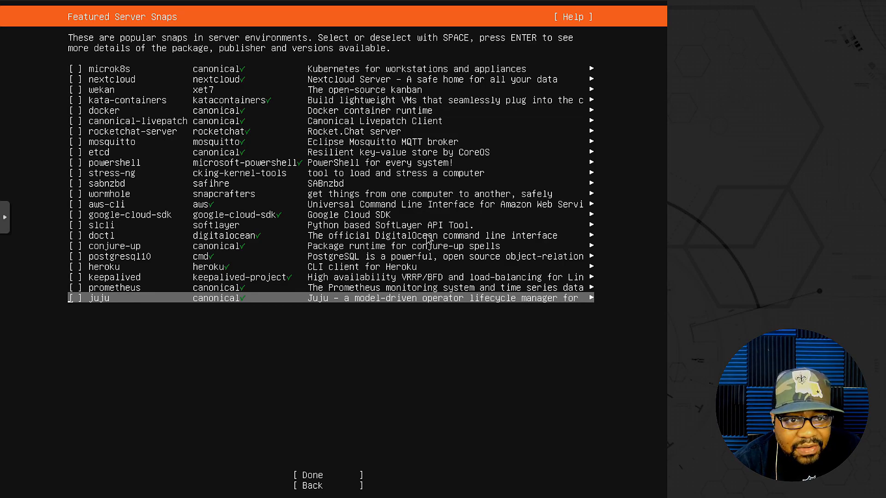
key(Down)
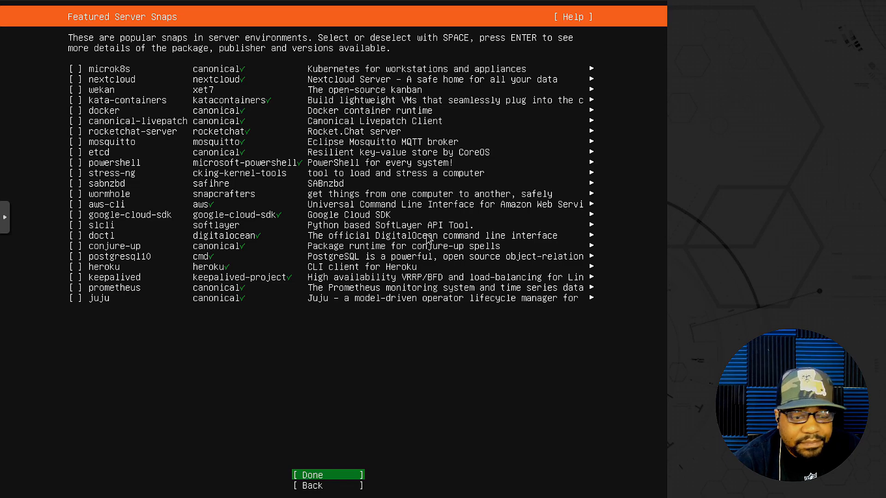
key(Return)
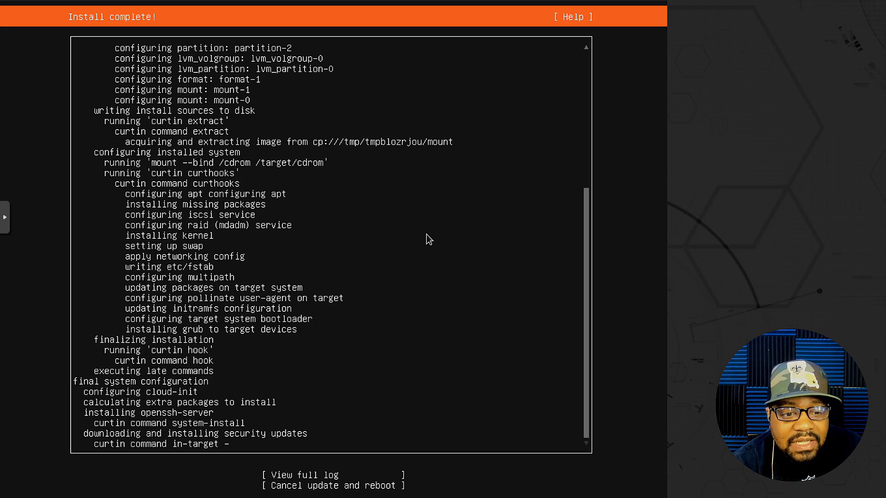
Reboot the machine once the installation and security updates complete, and acknowledge the request to remove the installation medium
key(Tab)
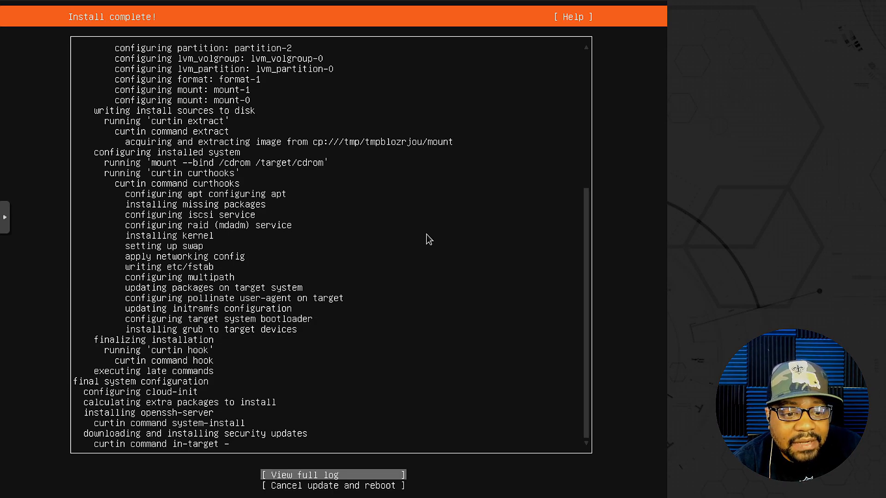
key(Down)
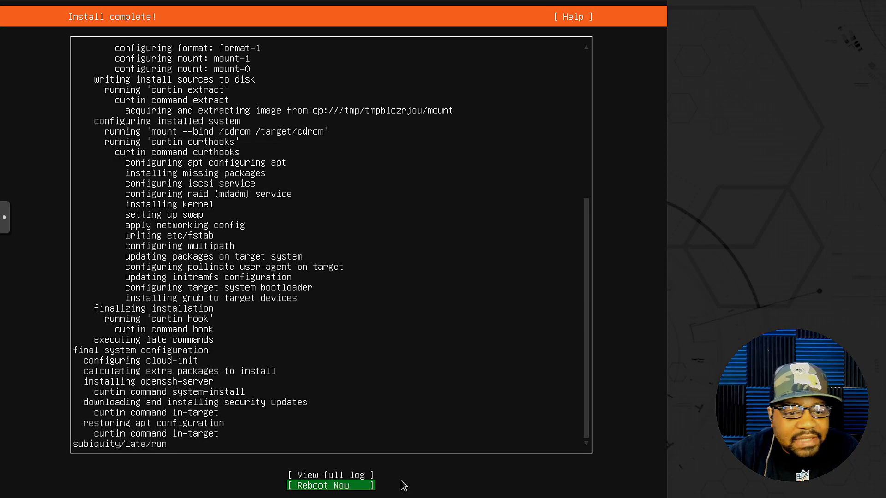
key(Up)
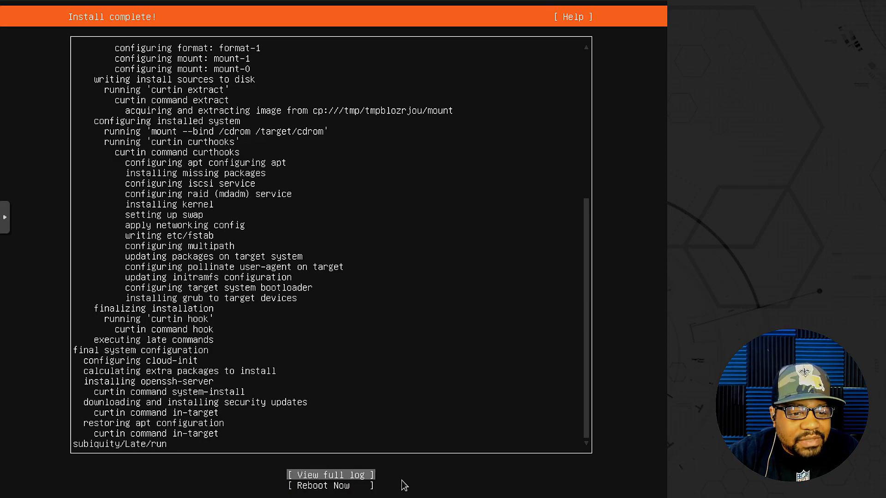
key(Down)
key(Return)
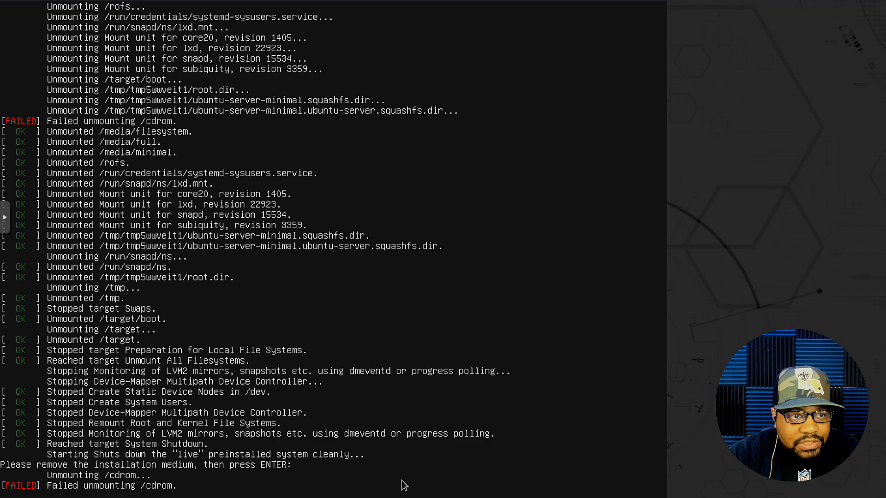
key(Return)
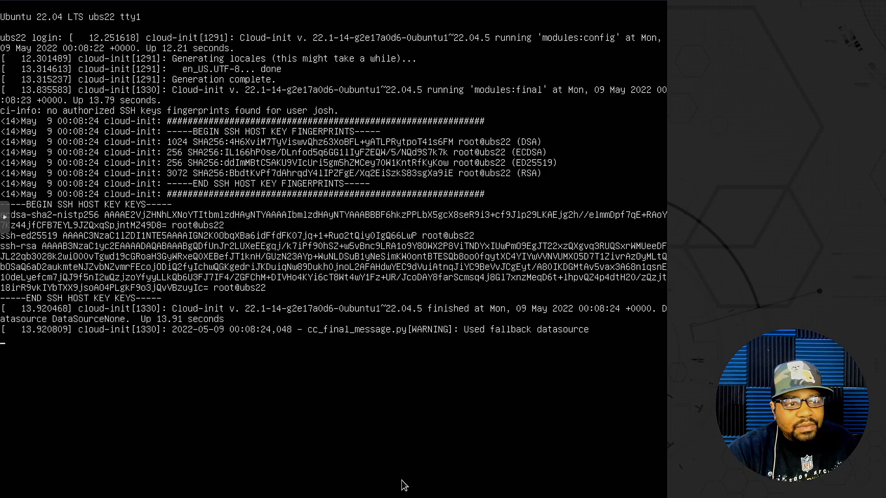
Log in at the ubs22 console with the account's username and password
key(Return)
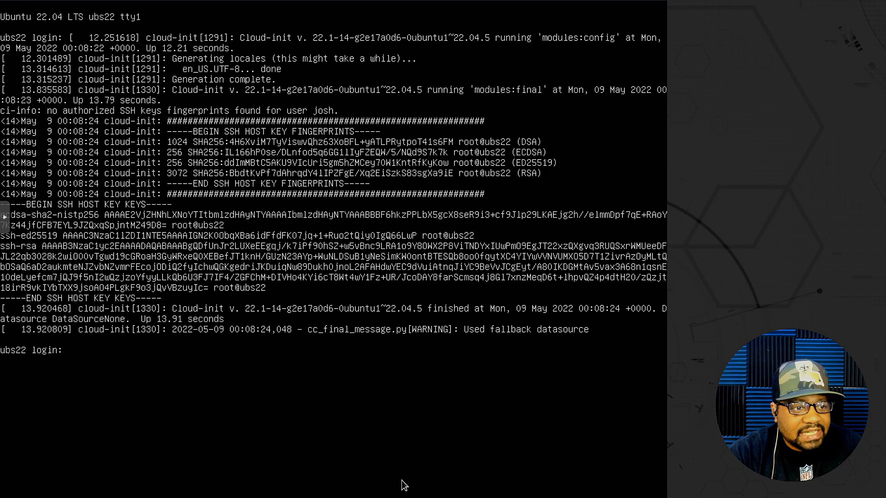
text(josh)
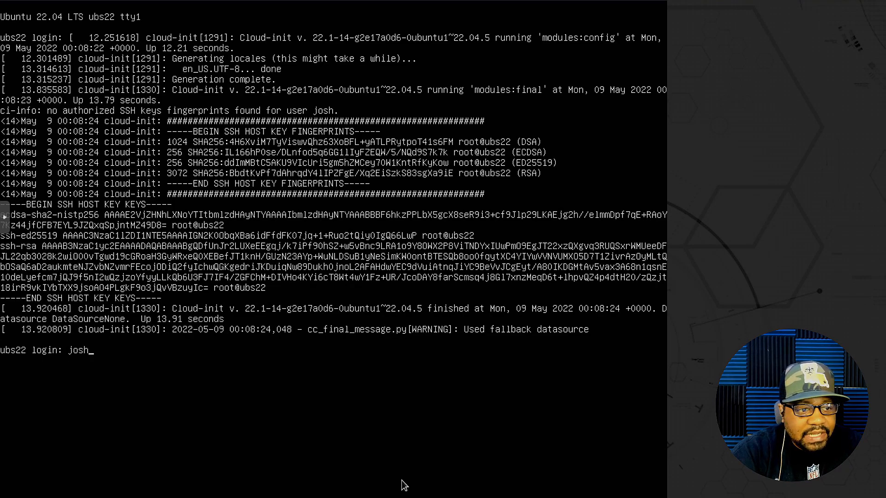
key(Return)
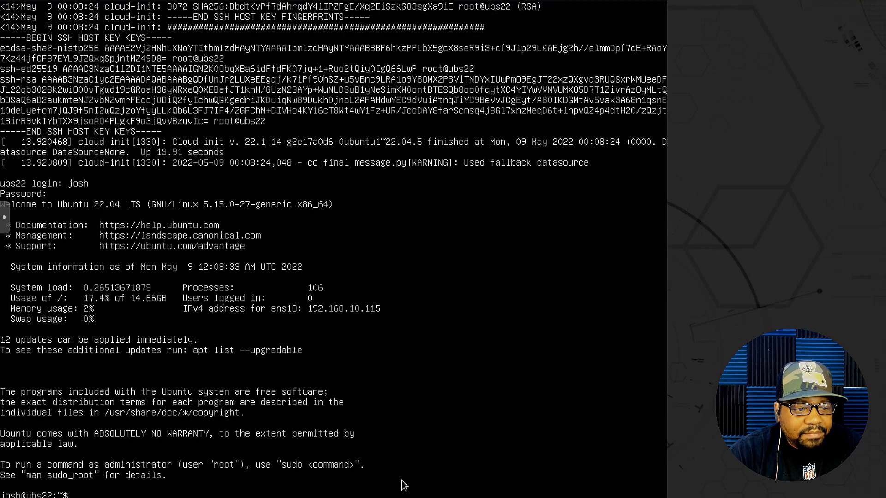
Run sudo apt update && sudo apt upgrade -y to update all packages, and authenticate with the sudo password
text(do)
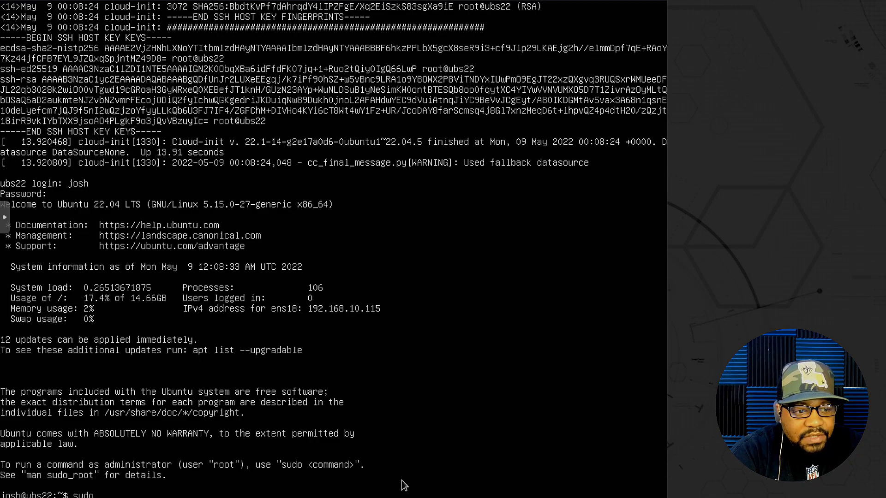
text( apt update &&)
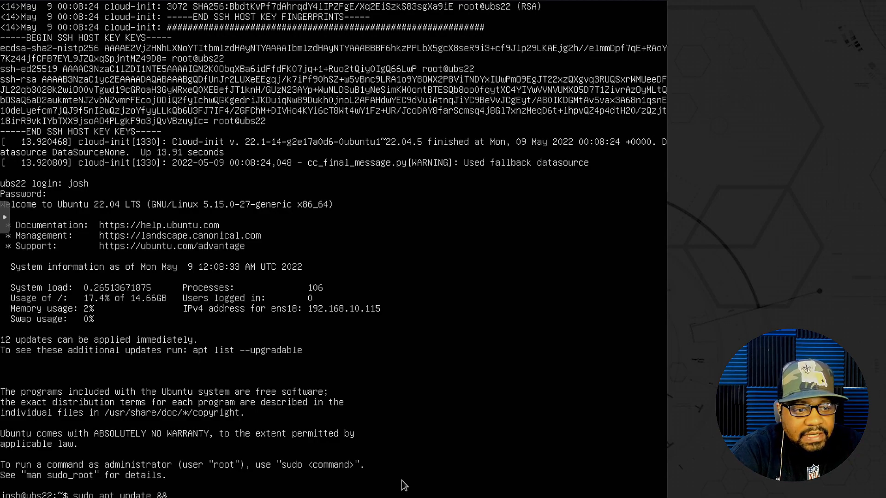
text( sudo a)
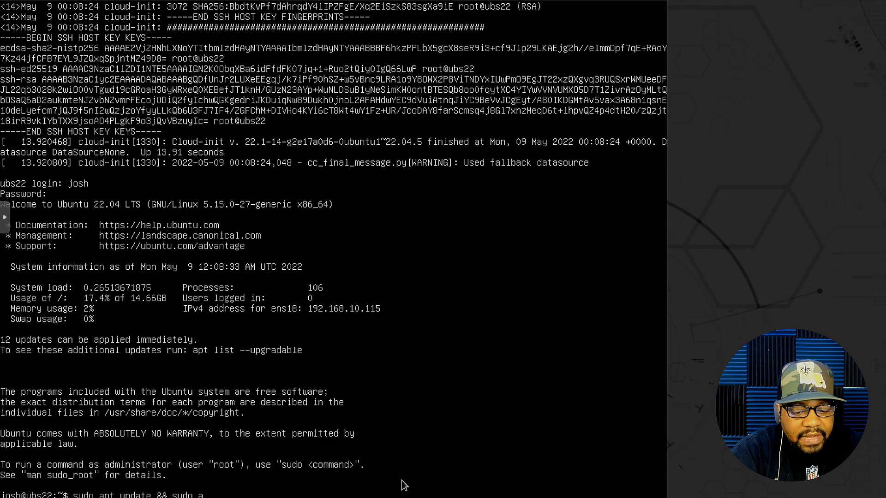
text(pt upgrade -y)
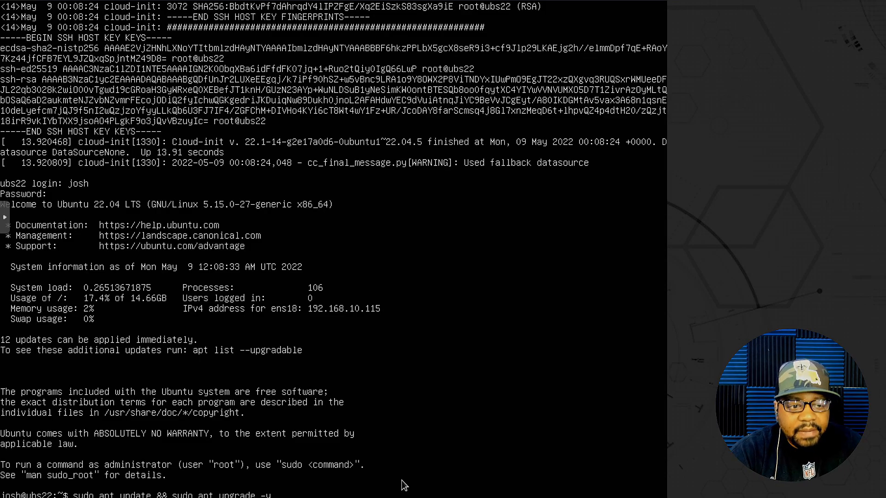
key(Return)
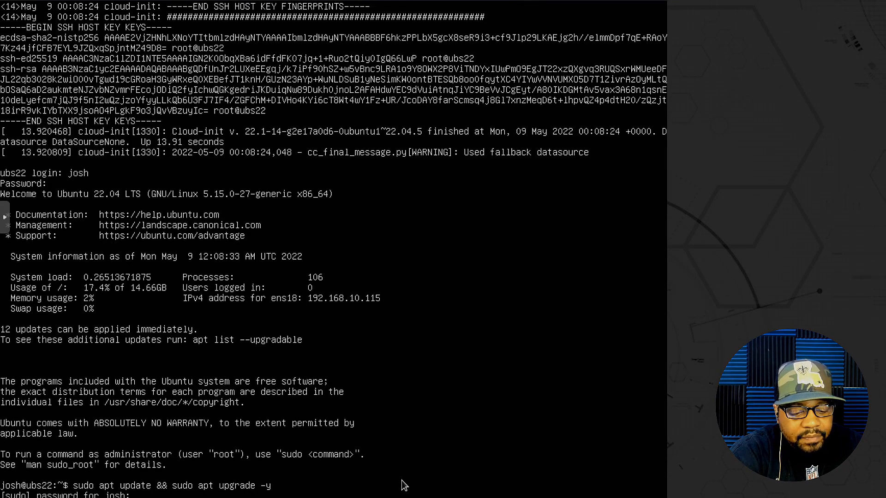
key(Return)
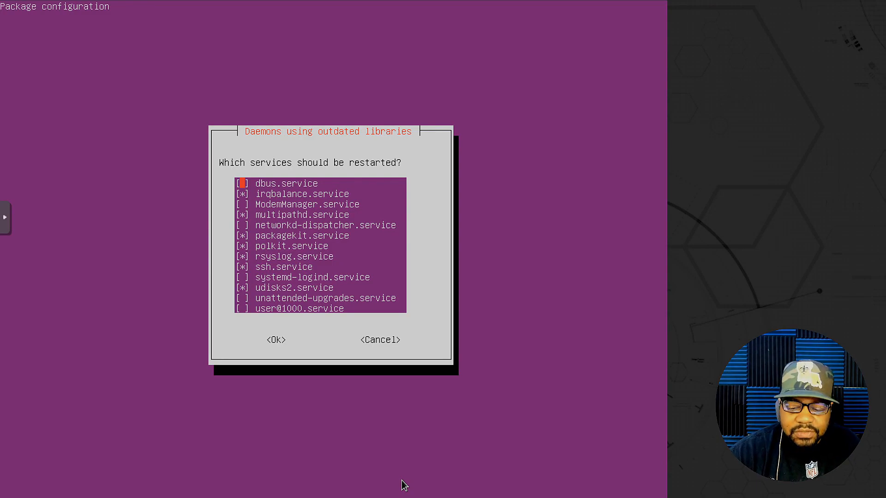
Accept the preselected services to restart in the outdated libraries dialog
key(Down)
key(Down)
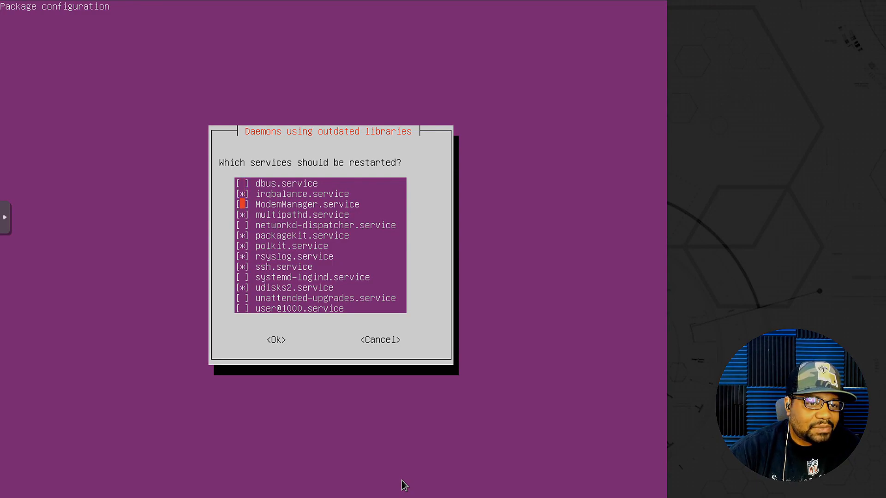
key(Tab)
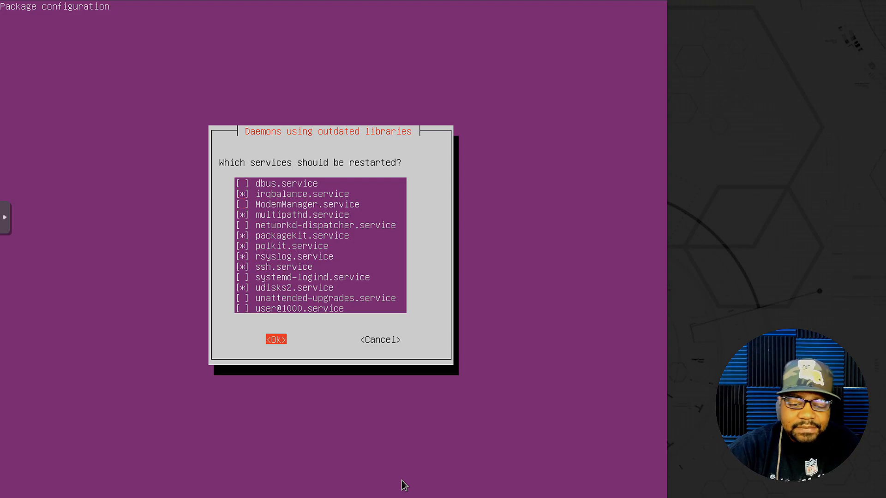
key(Return)
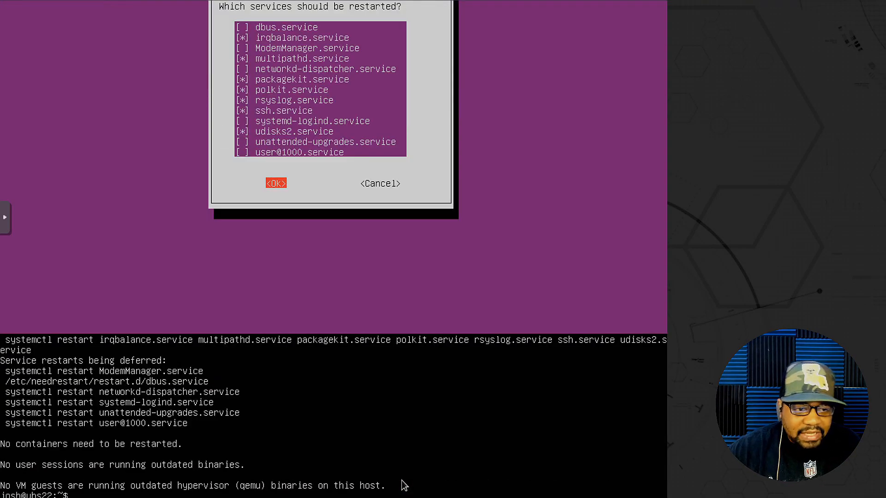